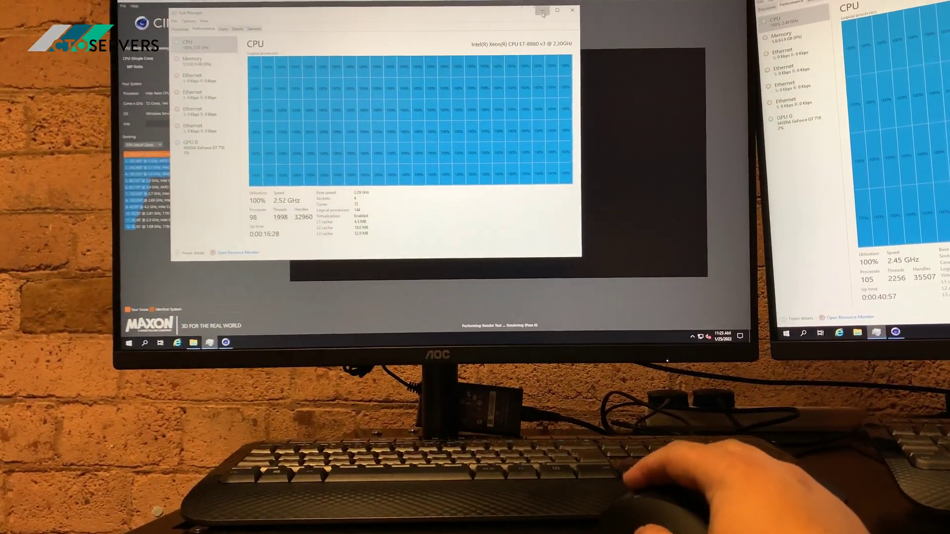
pyautogui.click(529, 10)
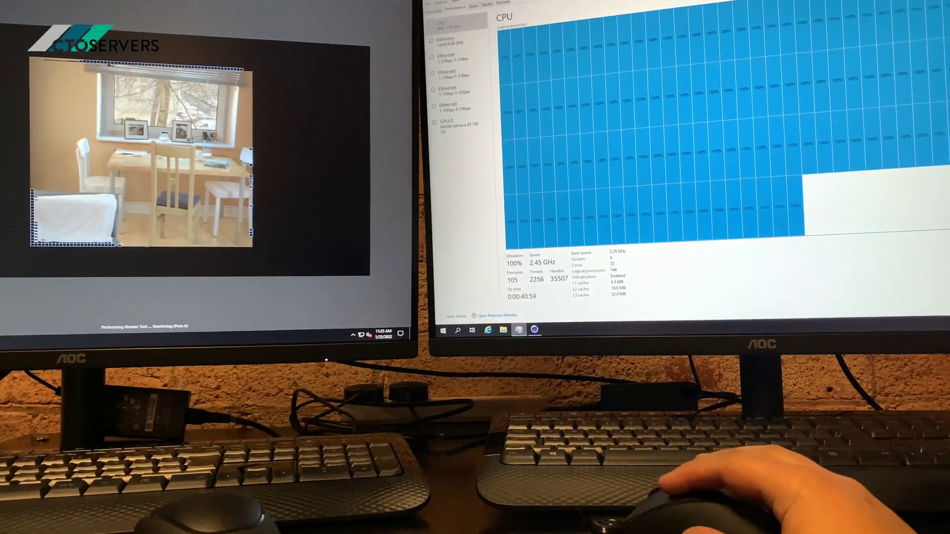
pyautogui.hotkey('alt', 'Tab')
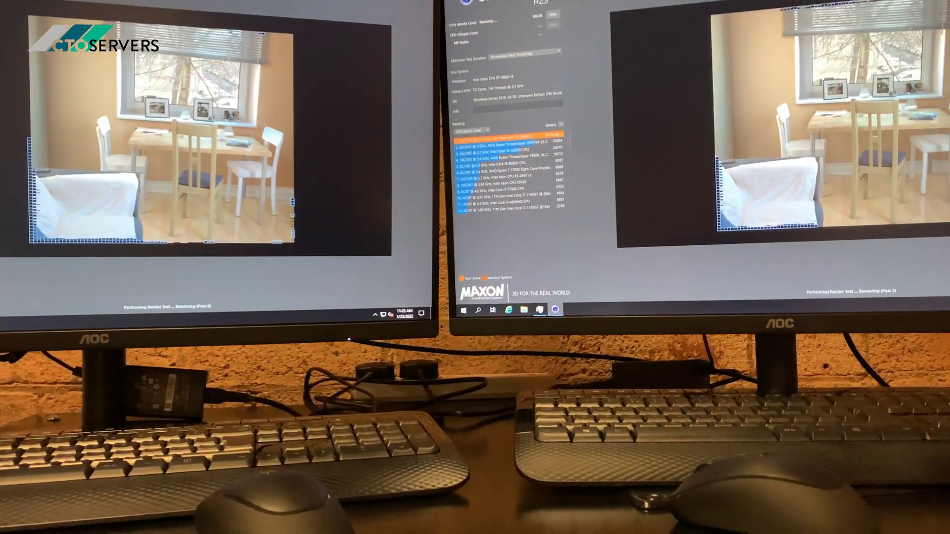